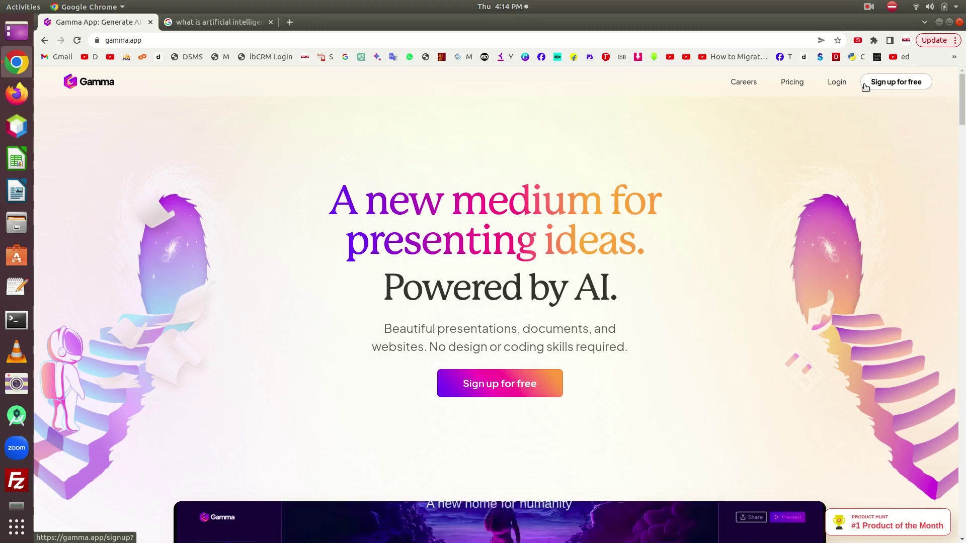
- Sign up for Gamma with a Google account and confirm sharing it with Gamma
left_click(872, 83)
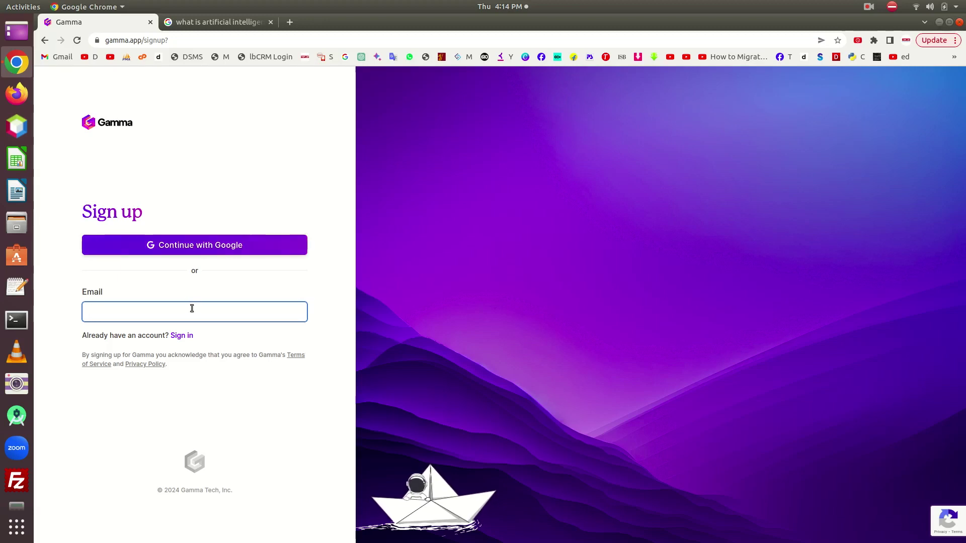
left_click(176, 250)
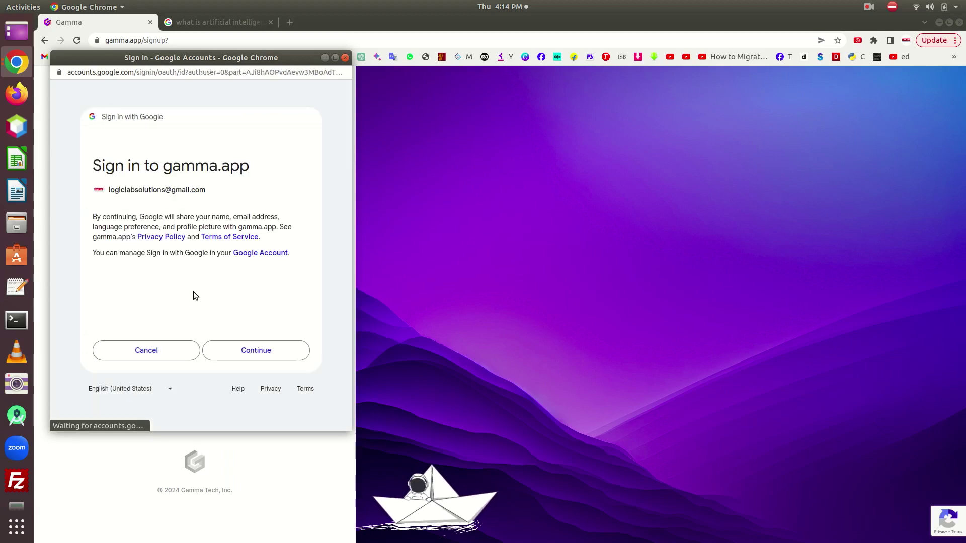
left_click(228, 356)
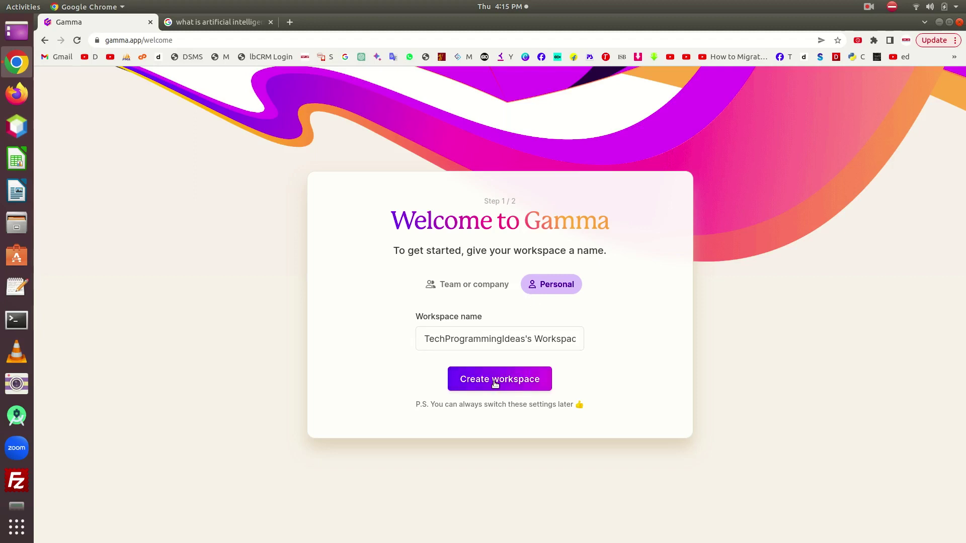
- Create the personal workspace for personal use, with Education as the work type and Teacher as the role
left_click(495, 383)
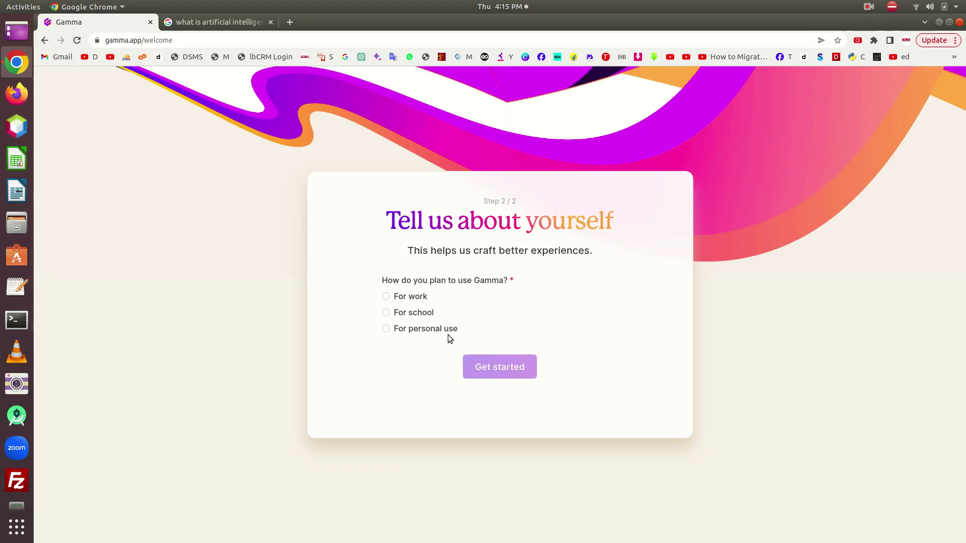
left_click(388, 329)
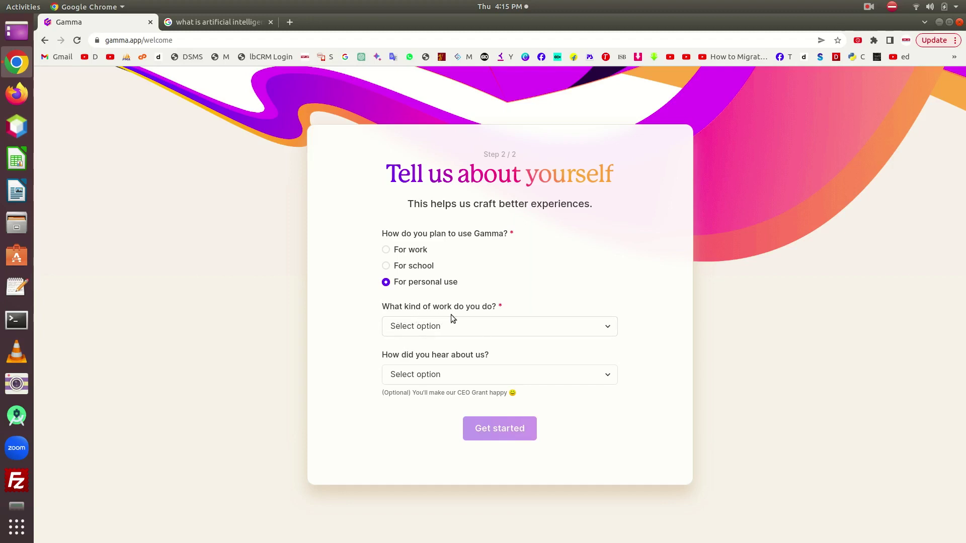
left_click(456, 332)
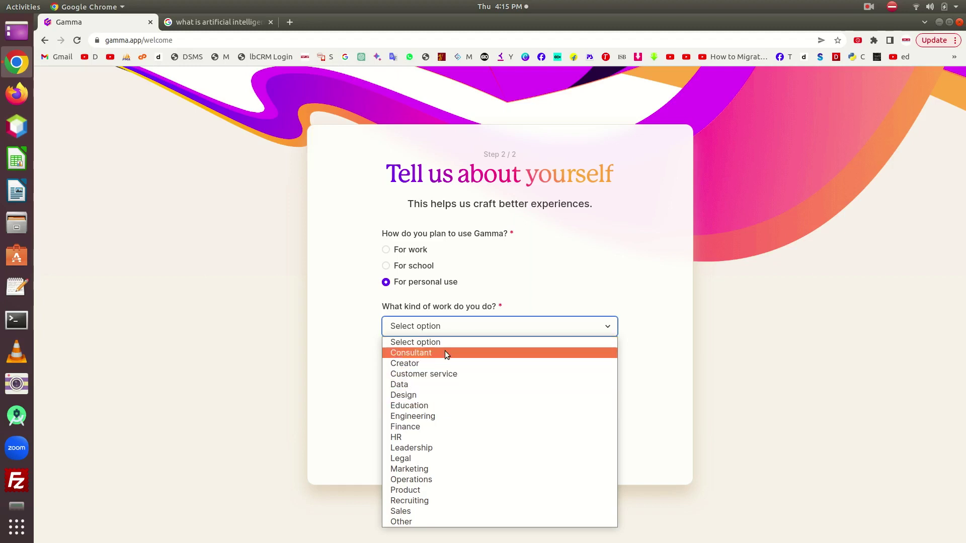
left_click(433, 405)
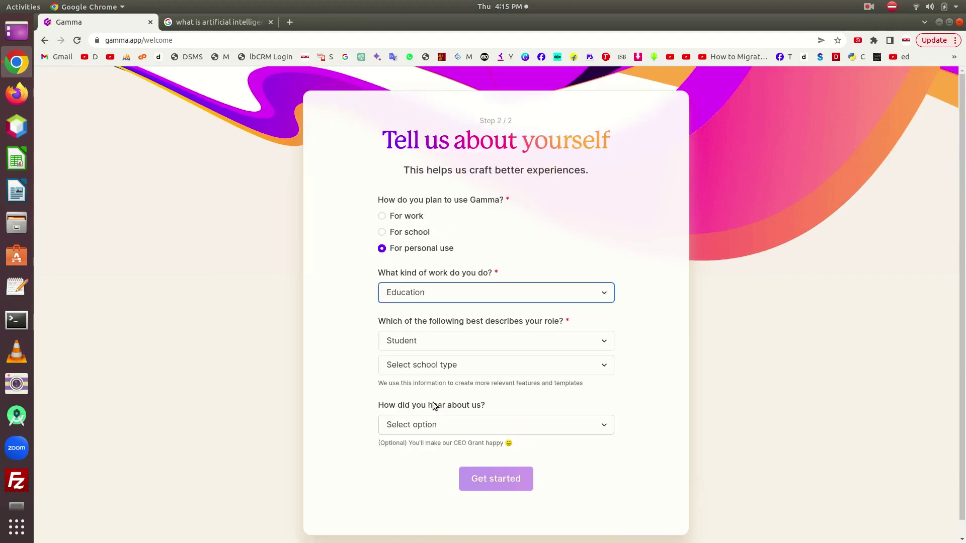
left_click(435, 343)
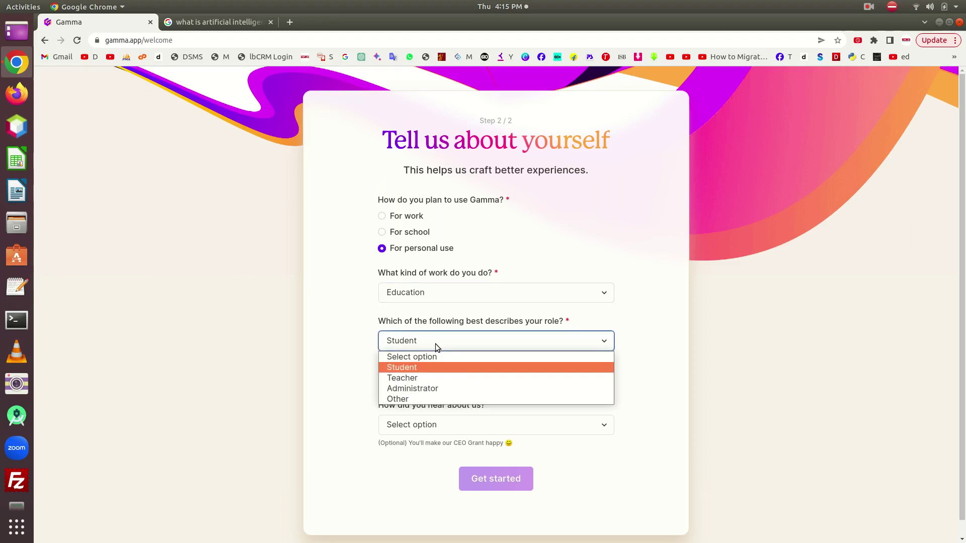
left_click(421, 379)
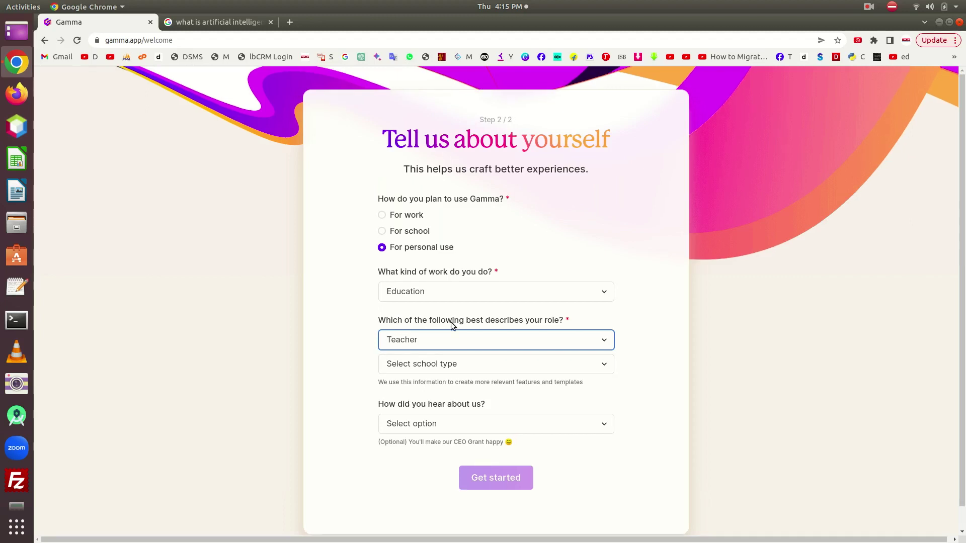
- Answer YouTube as the referral source and University and higher education as the school type, then get started
scroll(450, 322, "down", 1)
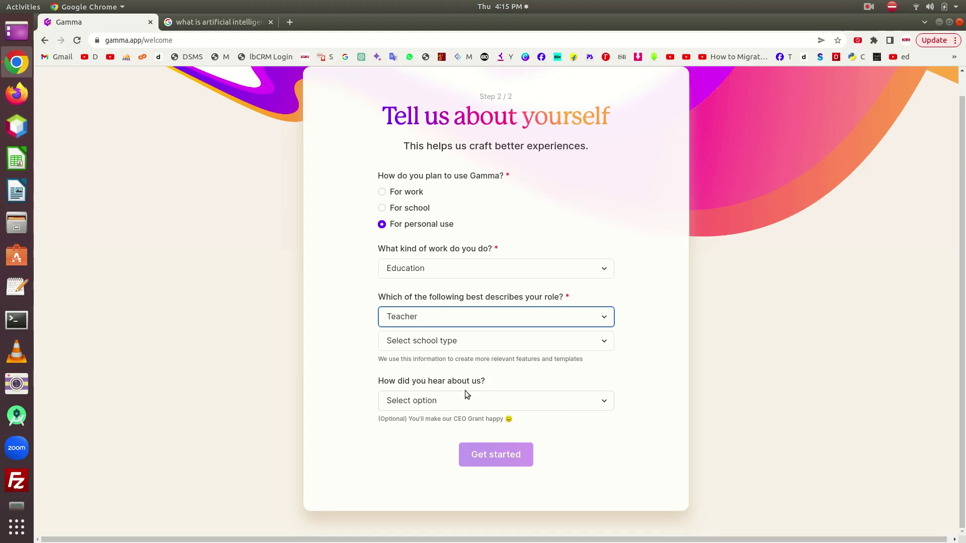
left_click(454, 402)
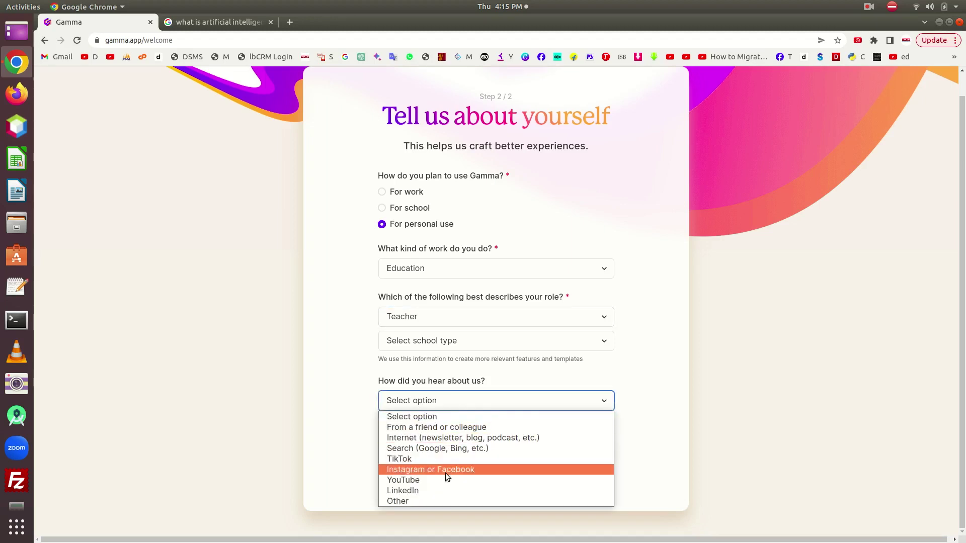
left_click(421, 480)
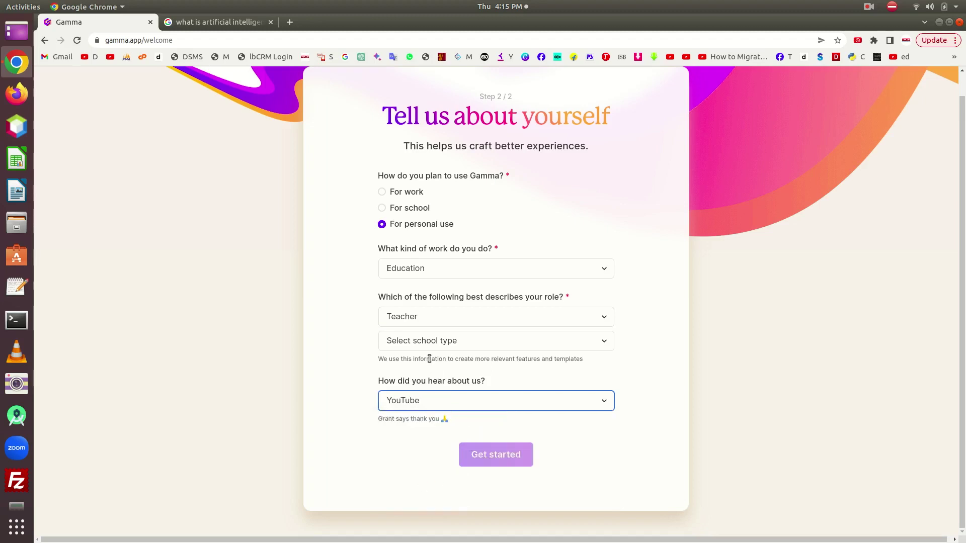
left_click(426, 342)
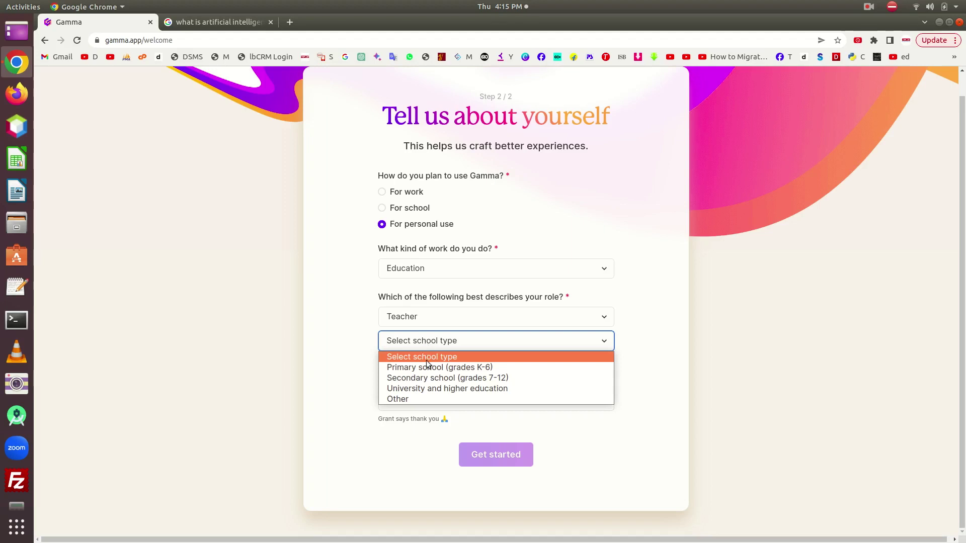
left_click(429, 390)
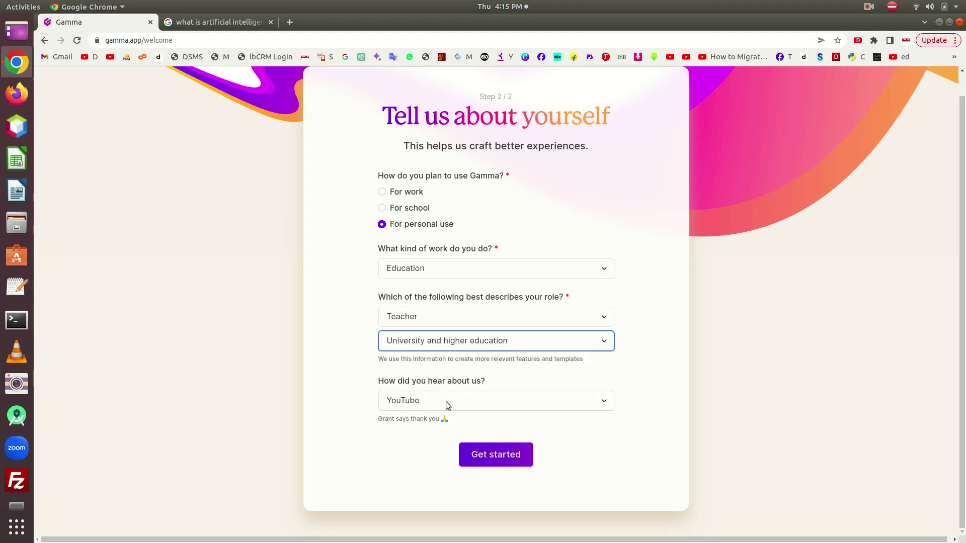
left_click(482, 447)
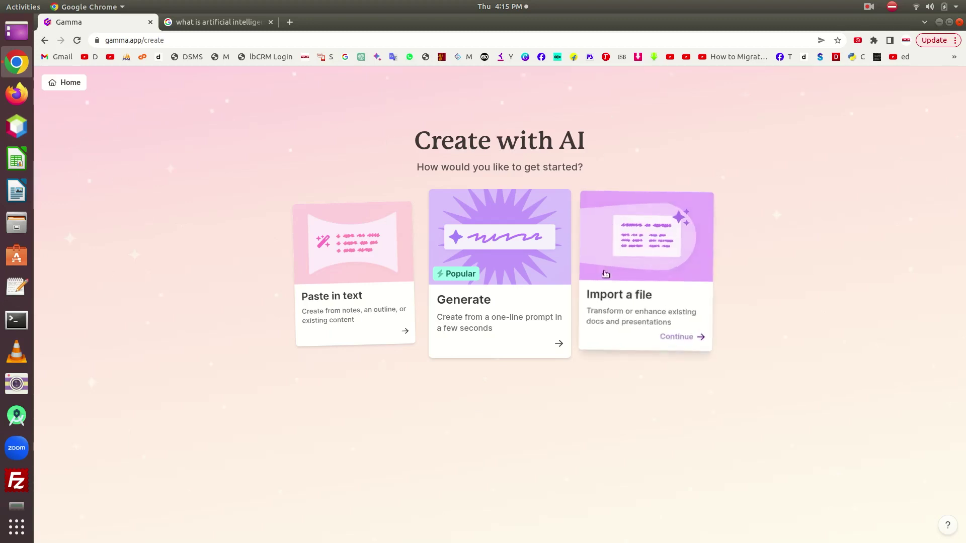
mouse_move(499, 268)
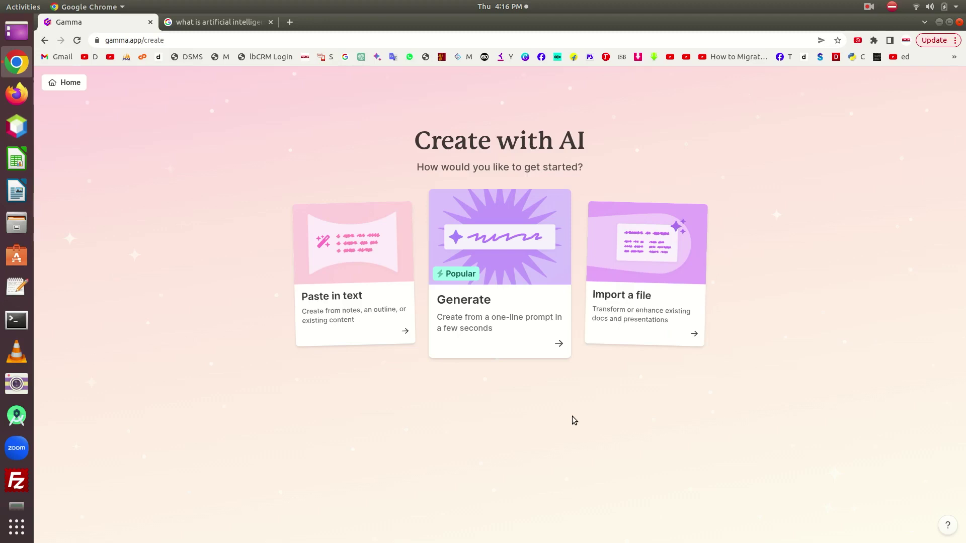
- Start generating from a prompt and keep the card count at 8
mouse_move(488, 302)
left_click(528, 342)
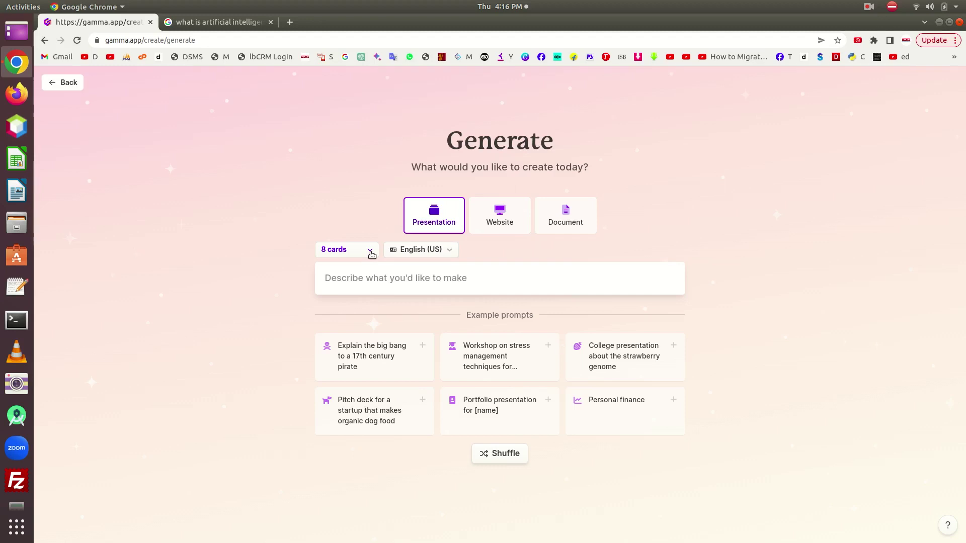
left_click(371, 254)
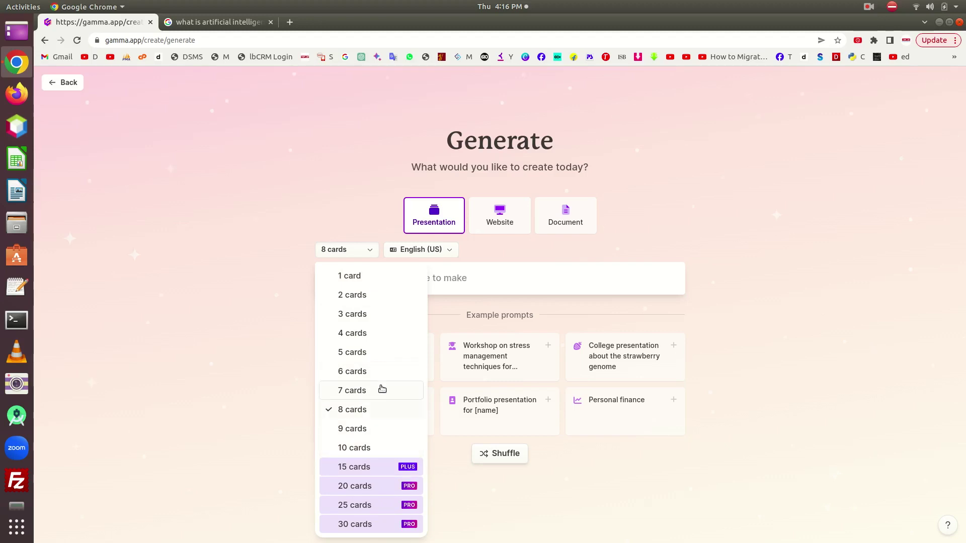
left_click(256, 276)
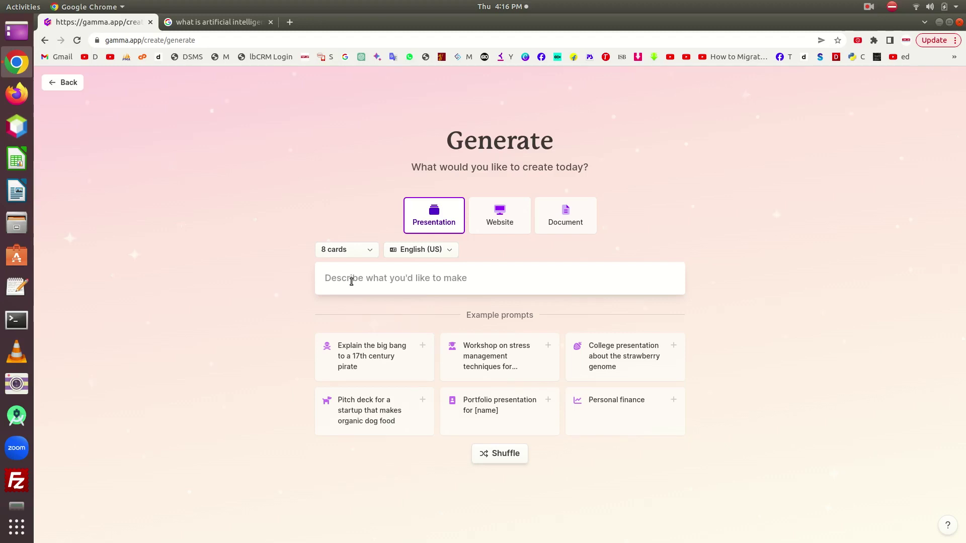
- Paste the artificial intelligence topic into the prompt and prefix it with 'what is'
left_click(351, 281)
right_click(351, 280)
left_click(390, 348)
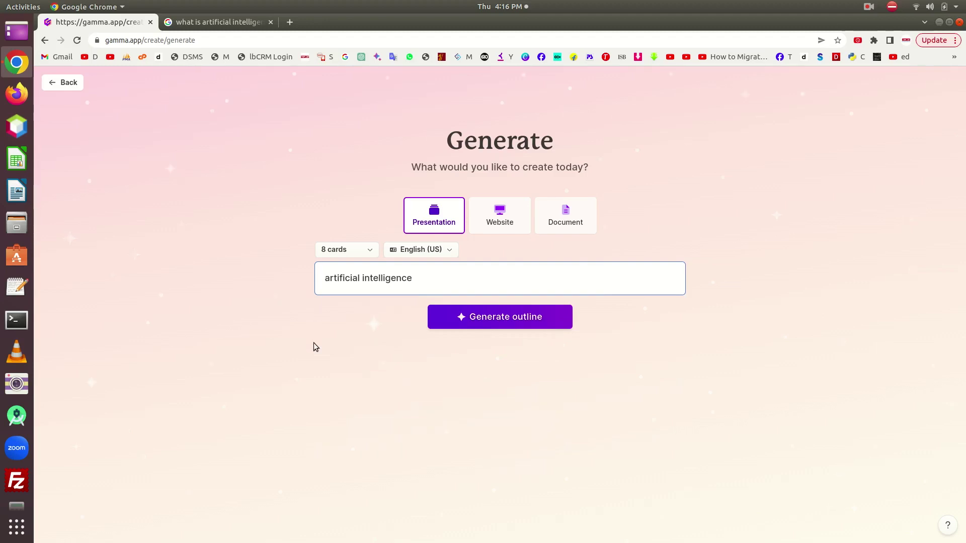
type("what ")
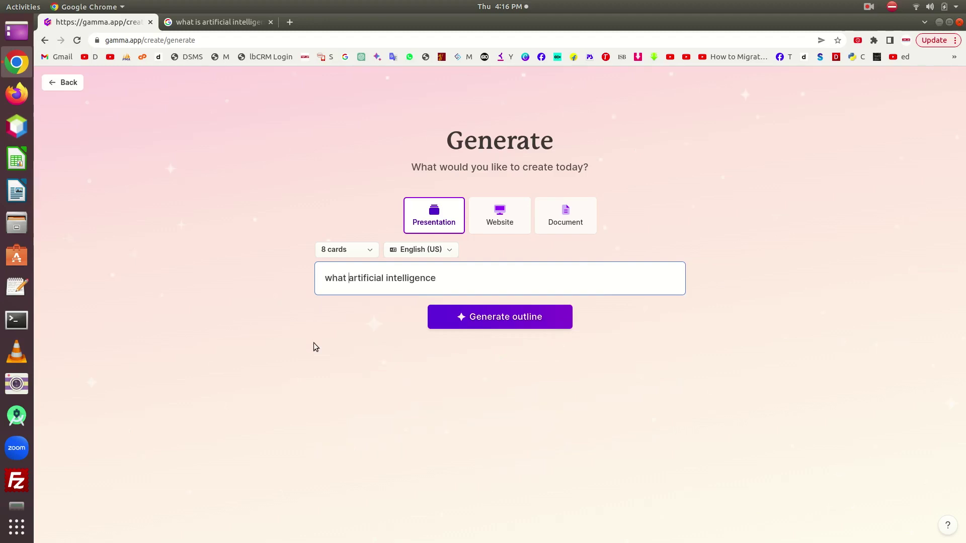
type("is")
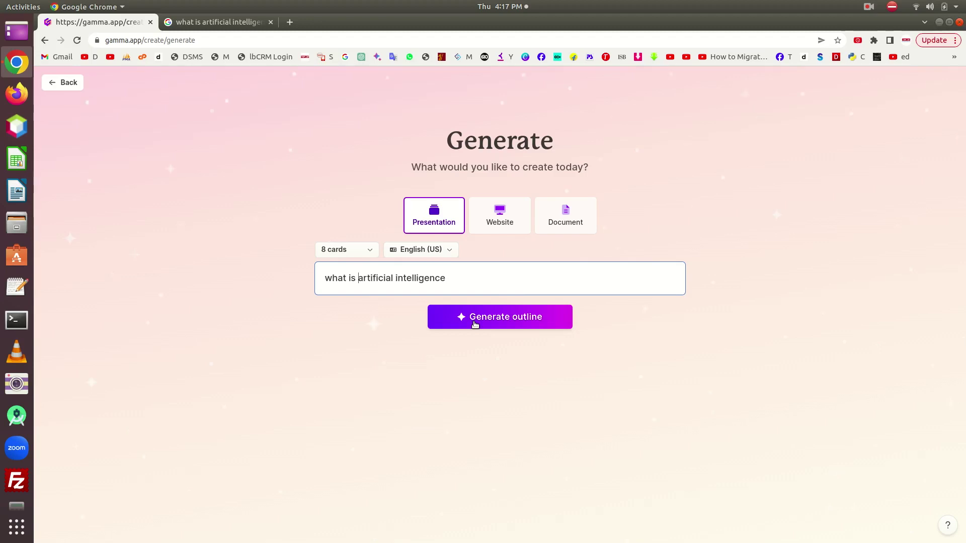
- Generate the outline and adjust the Applications of AI card's position
left_click(473, 324)
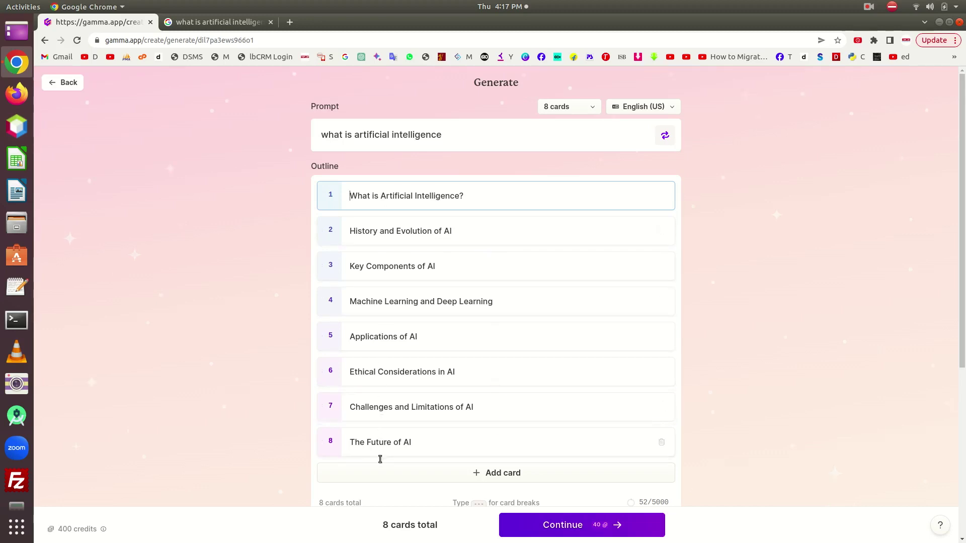
mouse_move(496, 336)
mouse_move(414, 336)
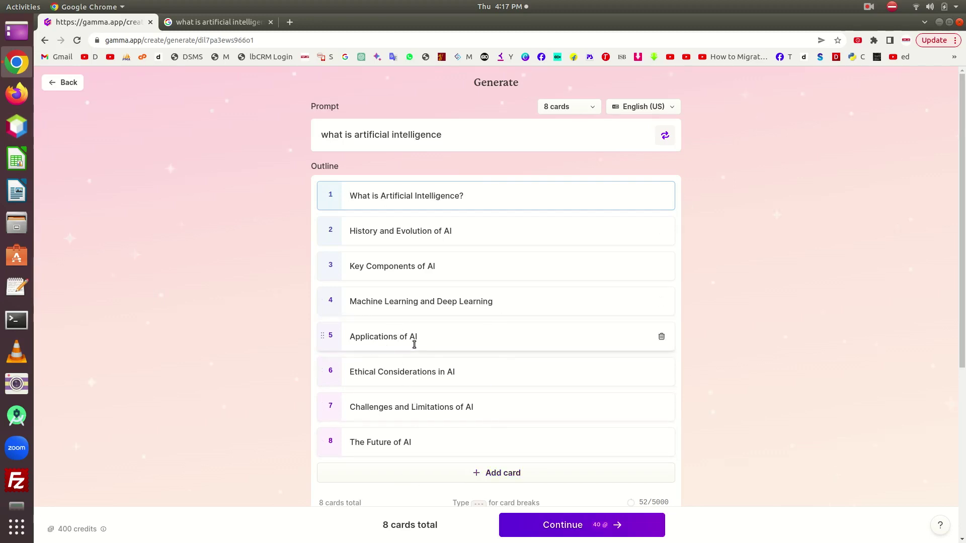
double_click(372, 337)
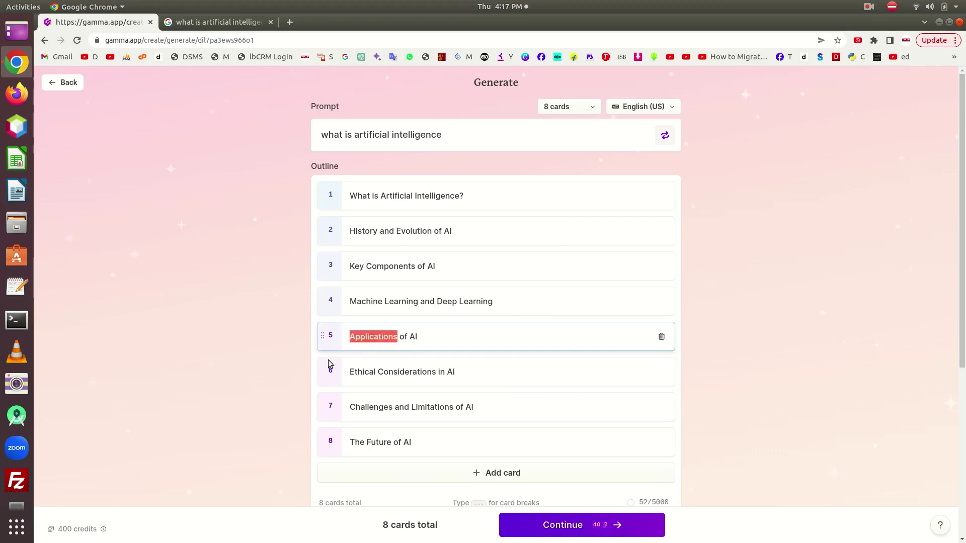
left_click(277, 357)
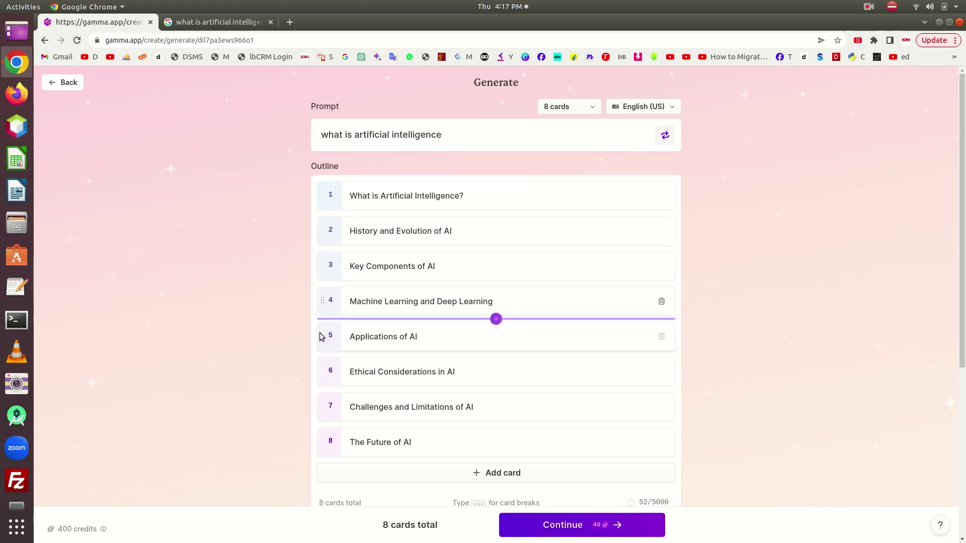
mouse_move(322, 338)
left_mouse_down()
mouse_move(322, 331)
mouse_move(327, 338)
left_mouse_up()
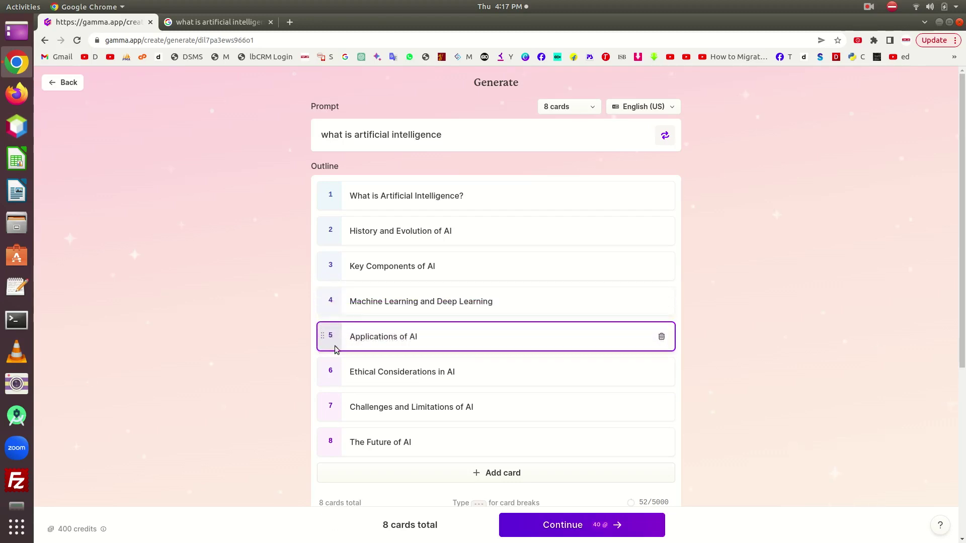
- Add a ninth card, then delete the extra 'Example of AI' card
left_click(474, 473)
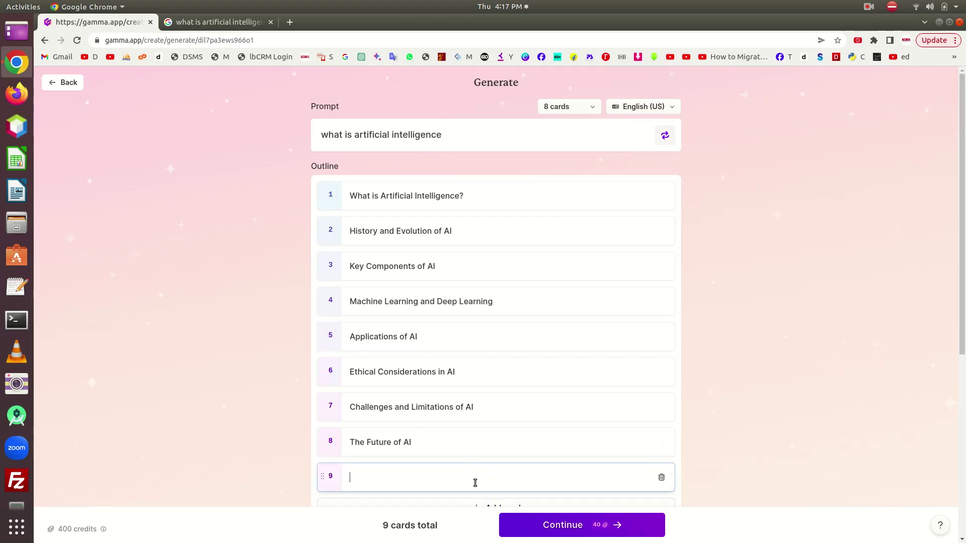
type("Example of AI")
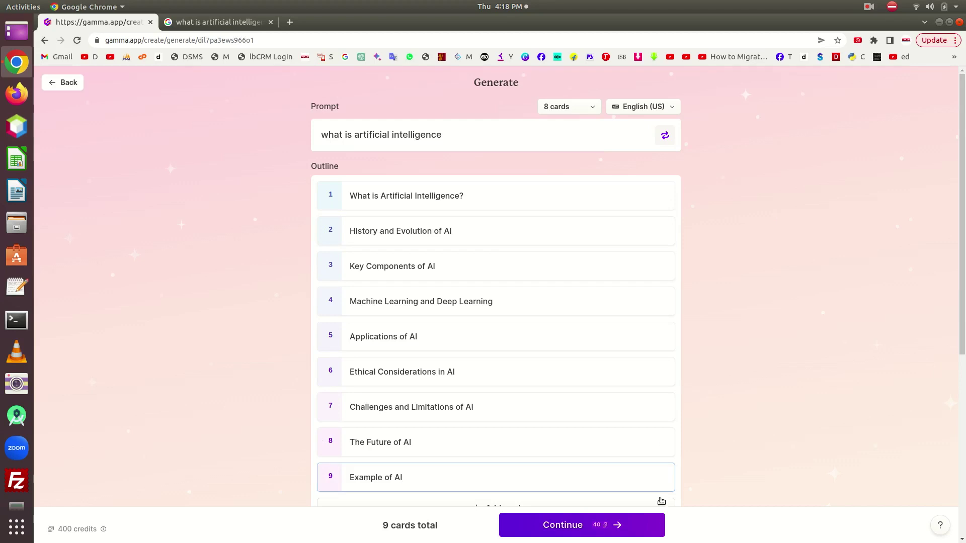
left_click(661, 479)
mouse_move(496, 406)
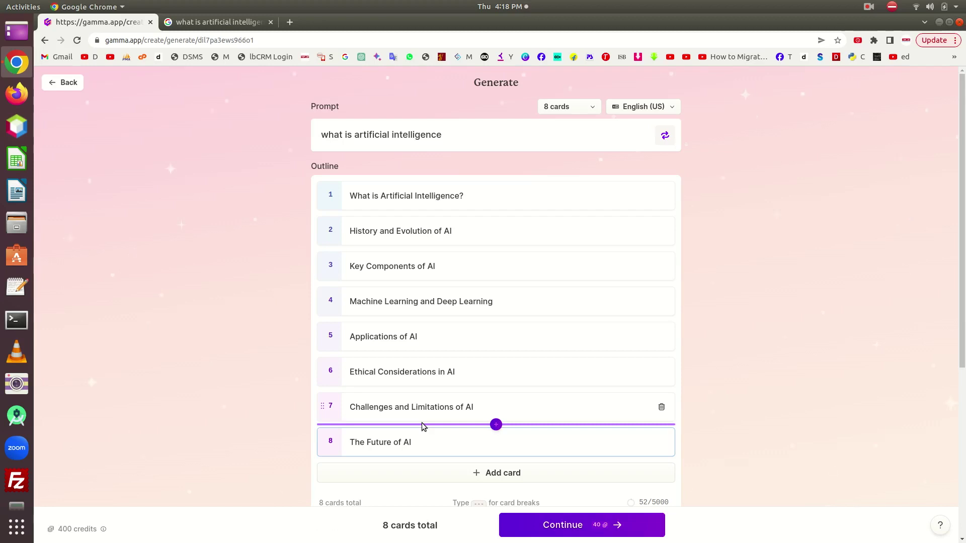
- Leave the outline's image license set to All images and continue to theme selection
scroll(699, 357, "down", 2)
scroll(420, 431, "down", 1)
scroll(420, 431, "down", 5)
scroll(421, 431, "down", 1)
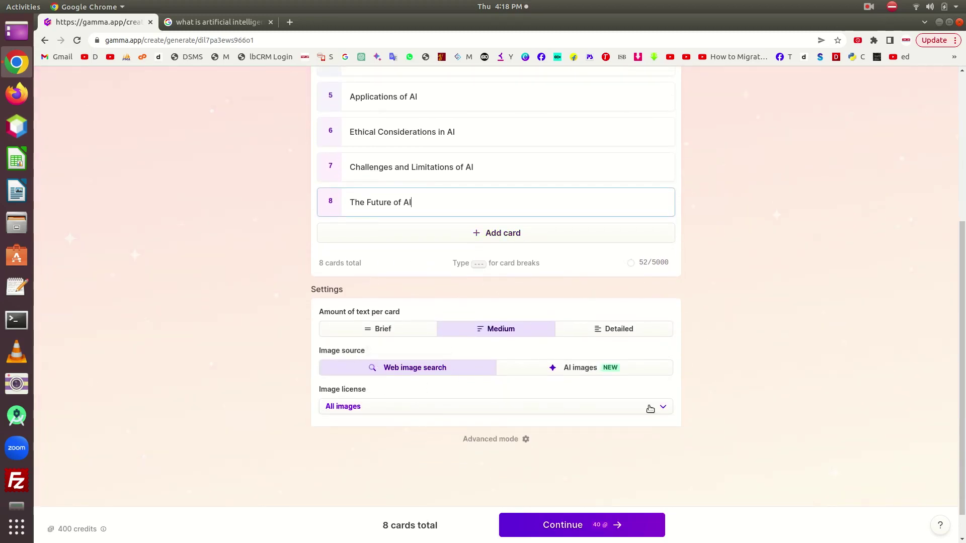
scroll(690, 396, "down", 1)
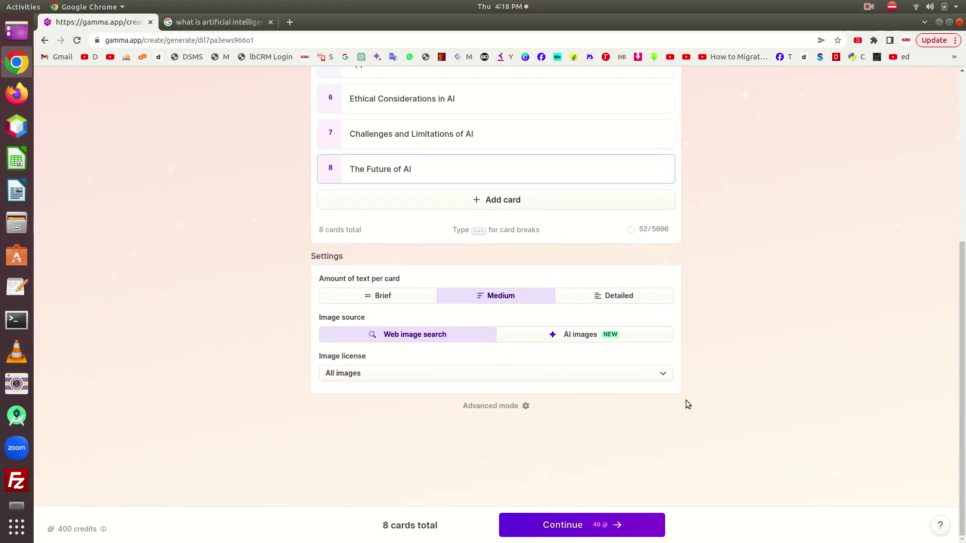
scroll(668, 423, "up", 1)
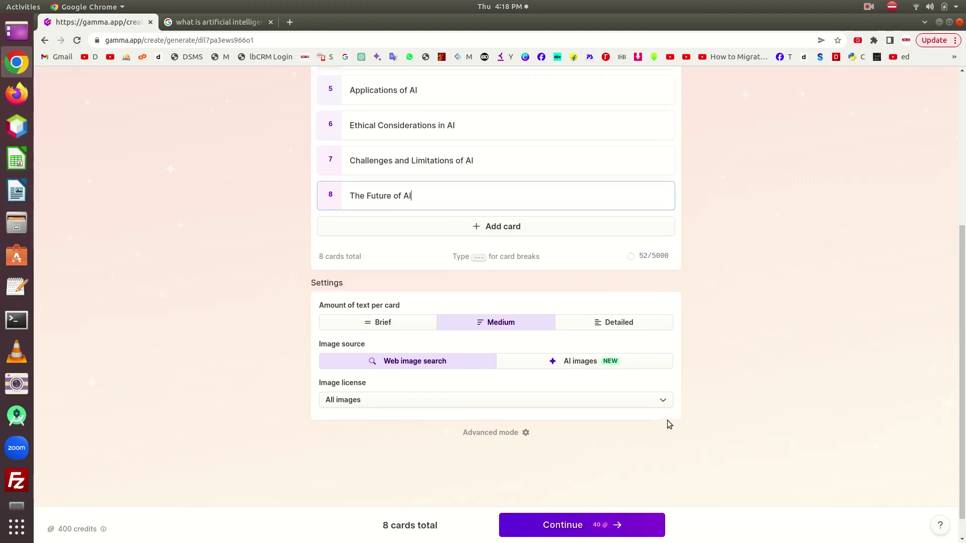
scroll(668, 424, "up", 4)
scroll(668, 423, "up", 3)
scroll(668, 424, "down", 5)
left_click(666, 380)
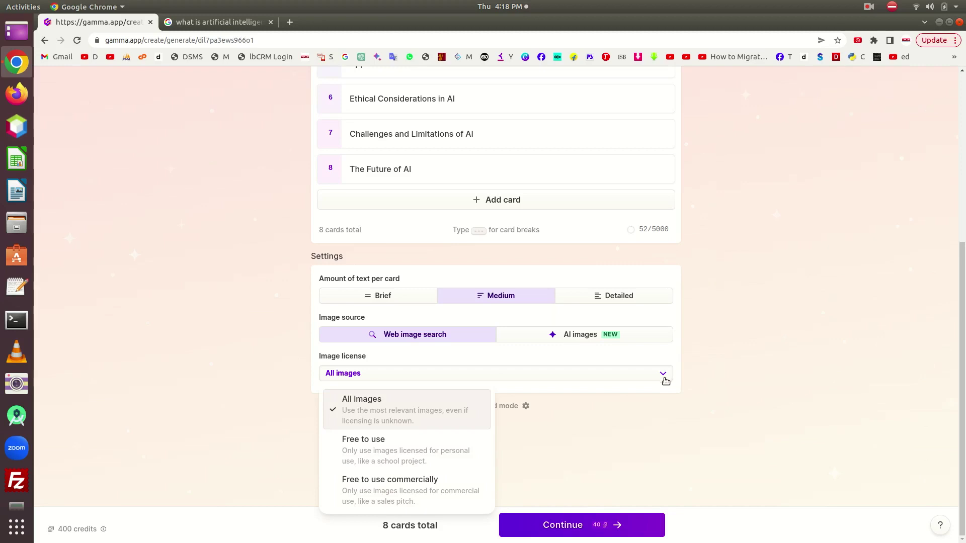
left_click(834, 362)
left_click(562, 526)
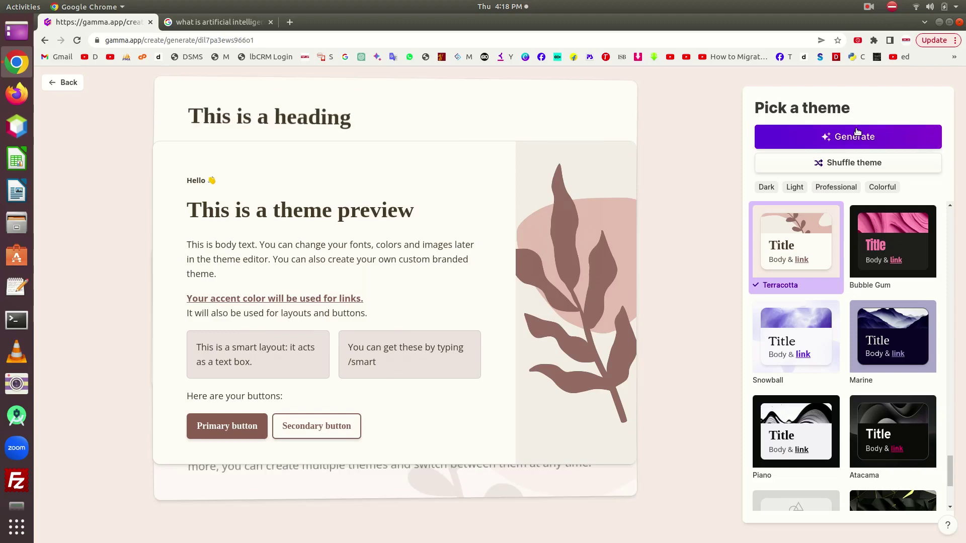
- Try Cornflower, then apply the Daydream theme and generate the 8-card presentation
scroll(859, 283, "down", 3)
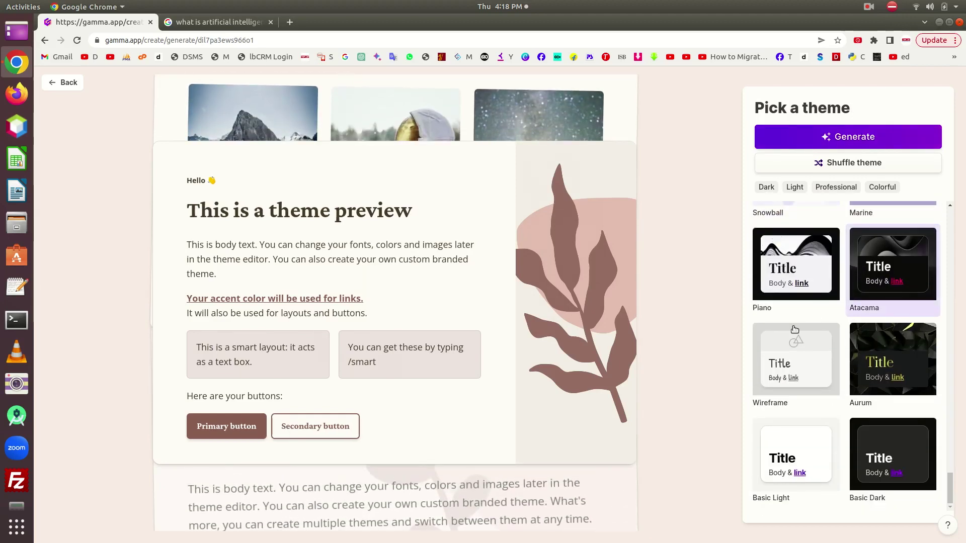
scroll(795, 322, "up", 2)
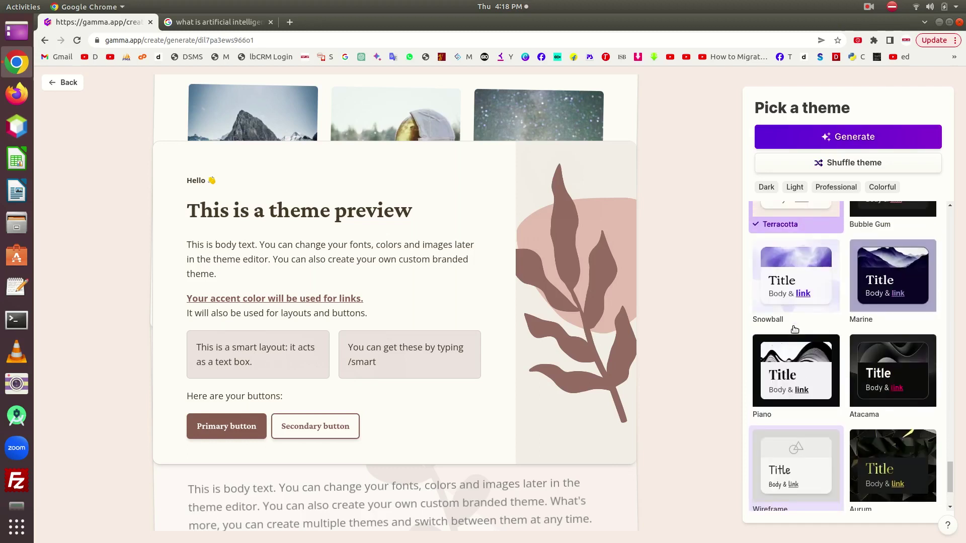
scroll(795, 311, "up", 1)
scroll(798, 284, "up", 5)
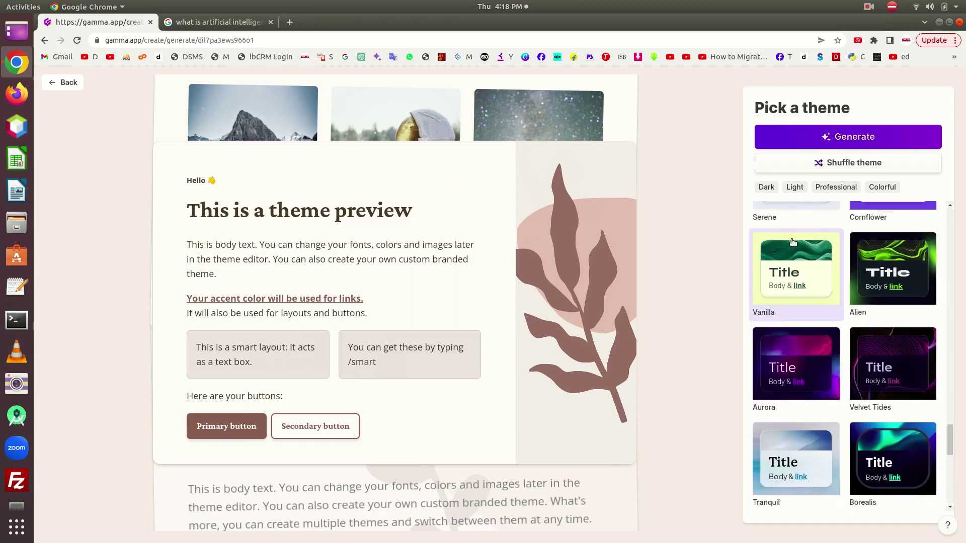
scroll(799, 282, "up", 3)
scroll(807, 272, "up", 2)
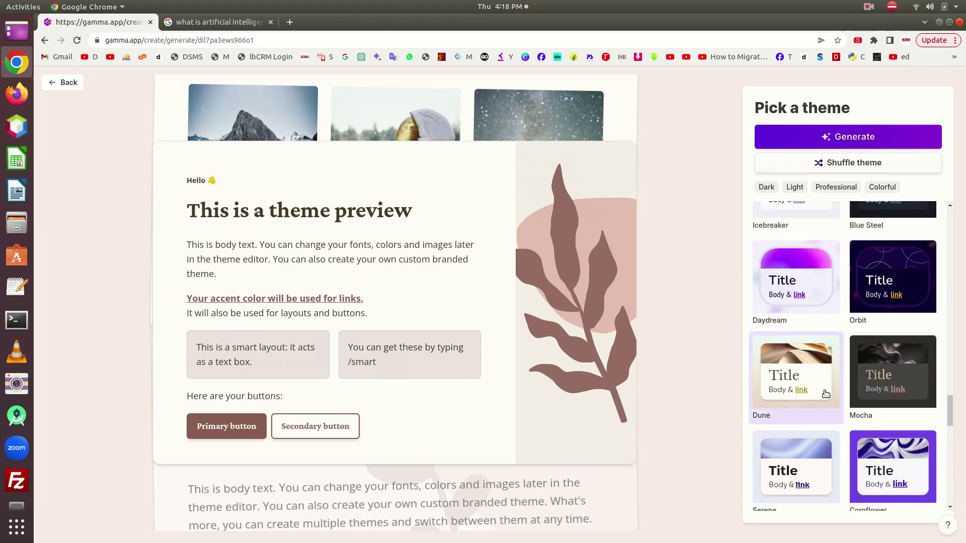
left_click(888, 466)
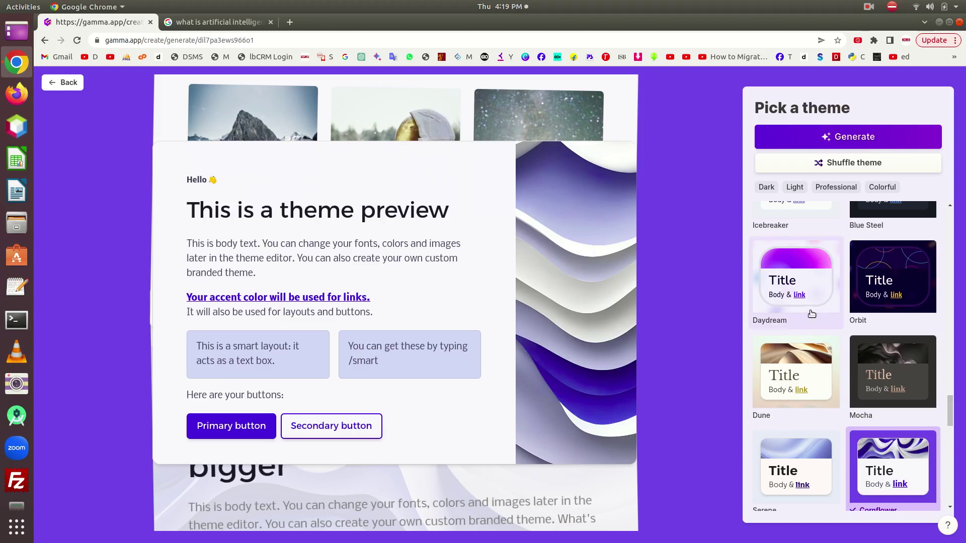
left_click(800, 276)
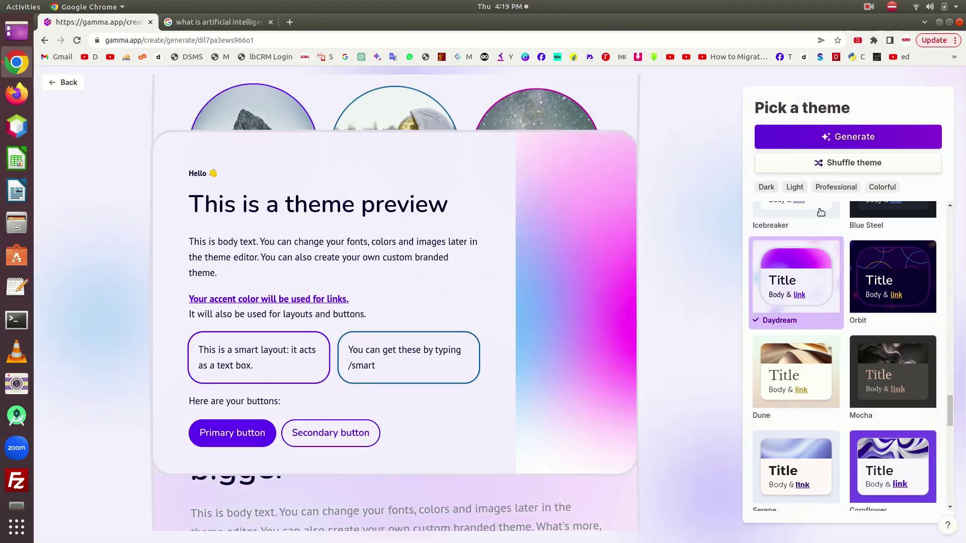
scroll(794, 361, "down", 1)
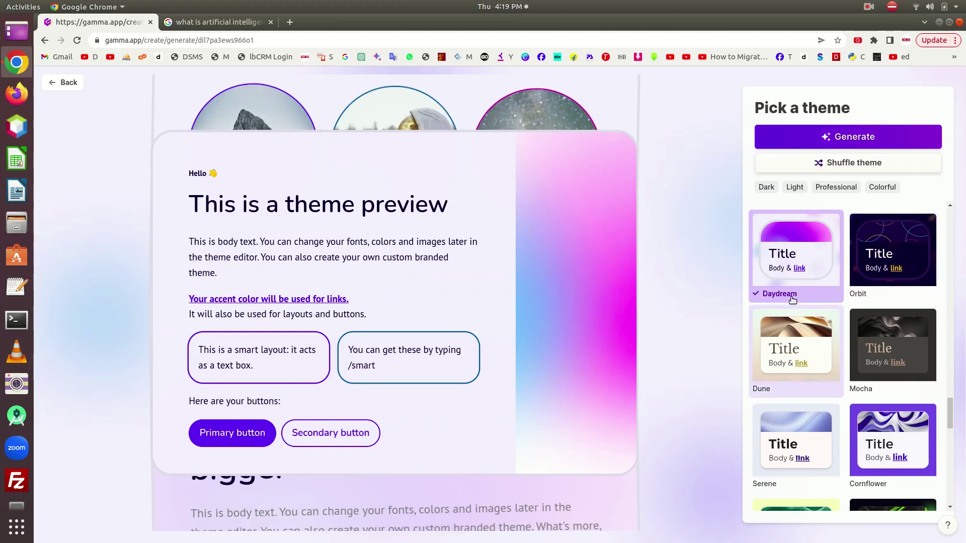
left_click(806, 140)
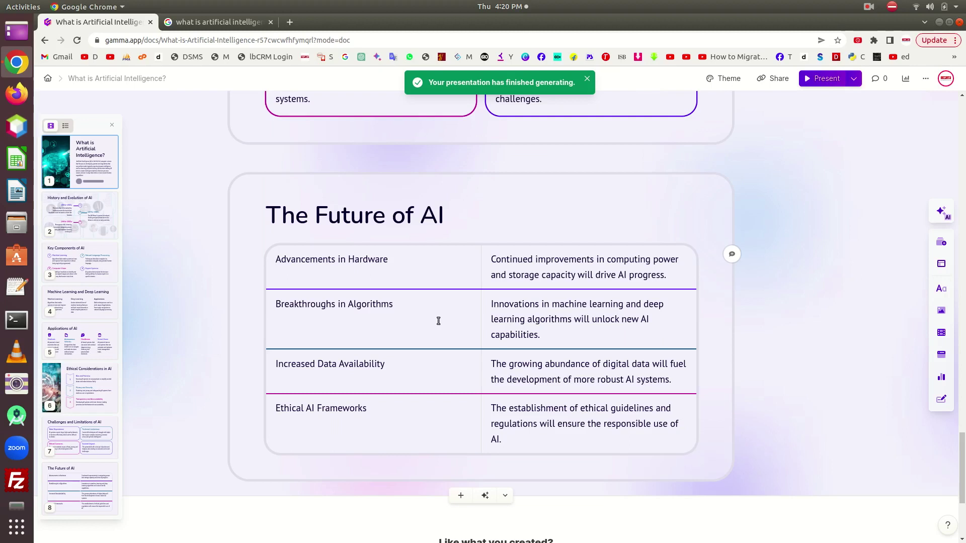
scroll(422, 248, "up", 5)
scroll(422, 248, "up", 5)
scroll(425, 243, "up", 8)
scroll(427, 240, "up", 7)
scroll(427, 239, "up", 4)
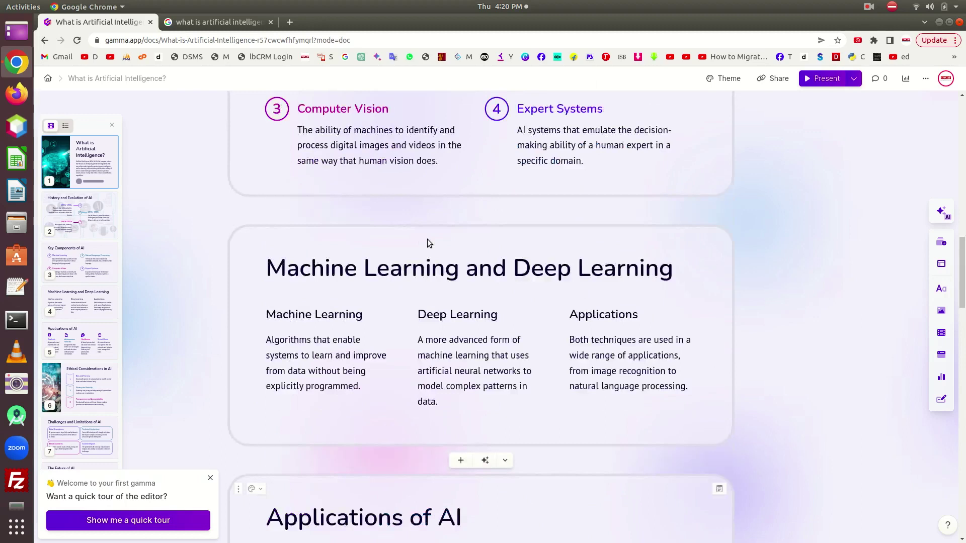
scroll(427, 240, "up", 8)
scroll(427, 239, "up", 3)
scroll(427, 239, "up", 6)
scroll(428, 238, "up", 2)
scroll(429, 238, "down", 1)
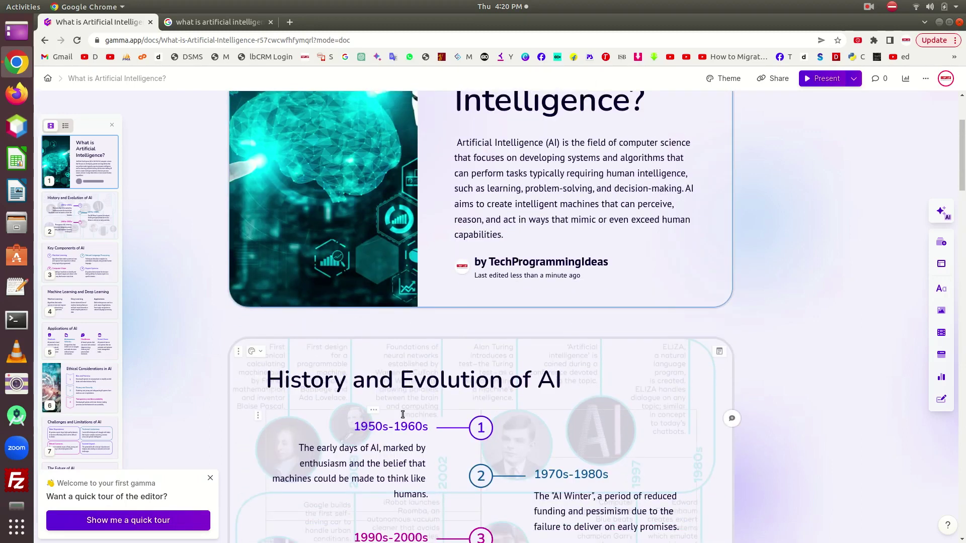
scroll(431, 401, "down", 2)
scroll(431, 401, "up", 4)
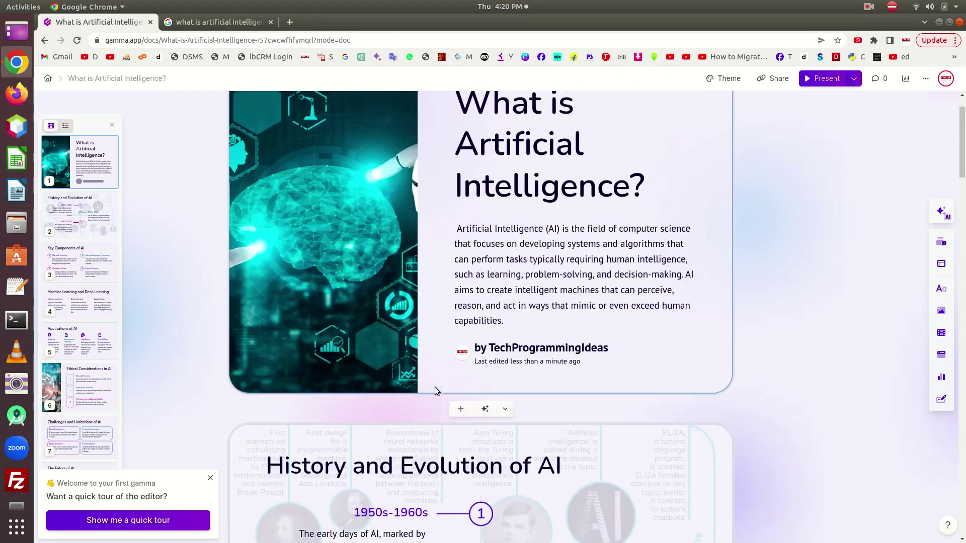
scroll(434, 388, "up", 1)
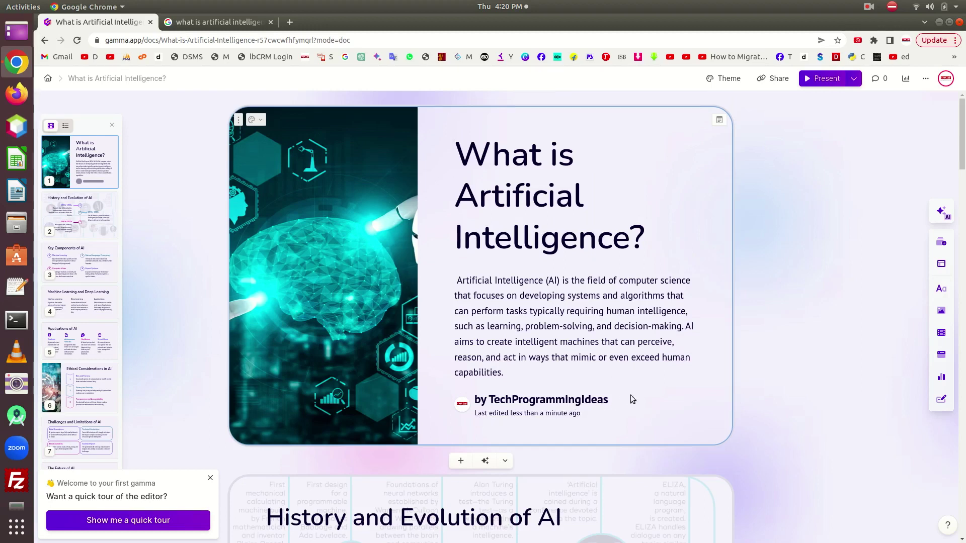
mouse_move(481, 400)
left_click(501, 406)
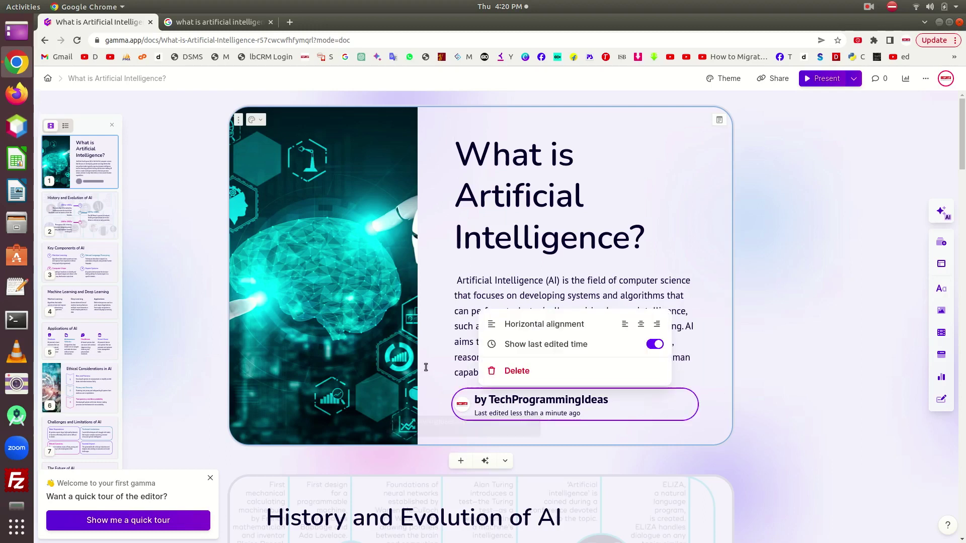
left_click(318, 224)
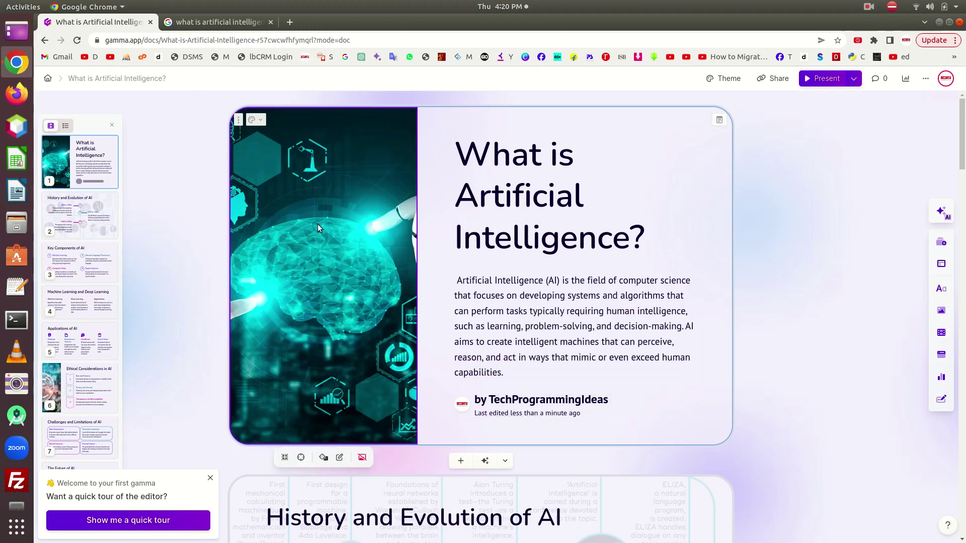
mouse_move(772, 78)
left_click(768, 80)
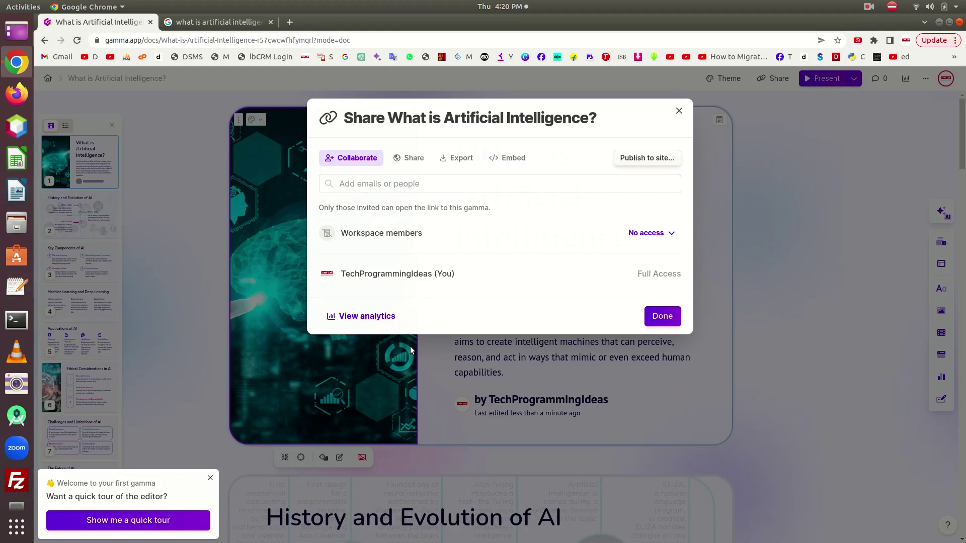
left_click(408, 158)
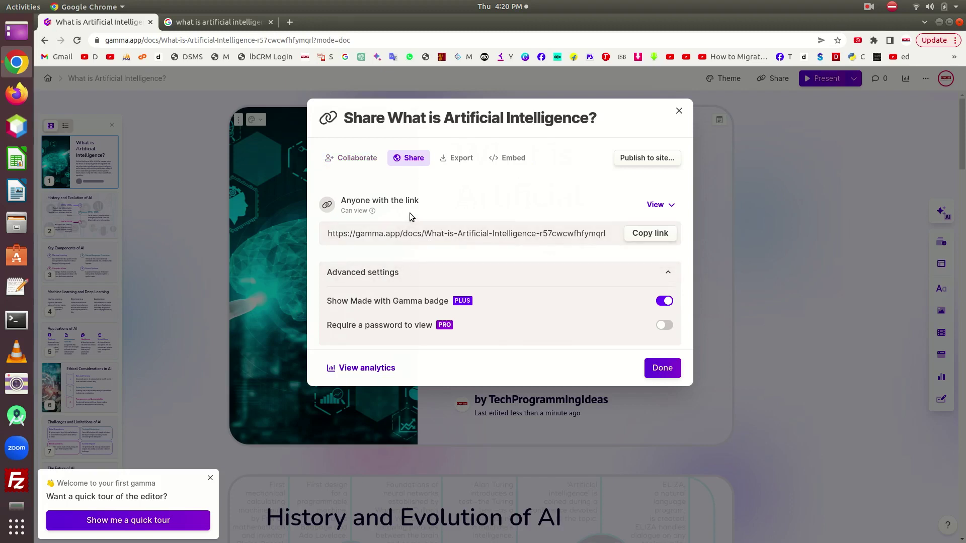
left_click(463, 159)
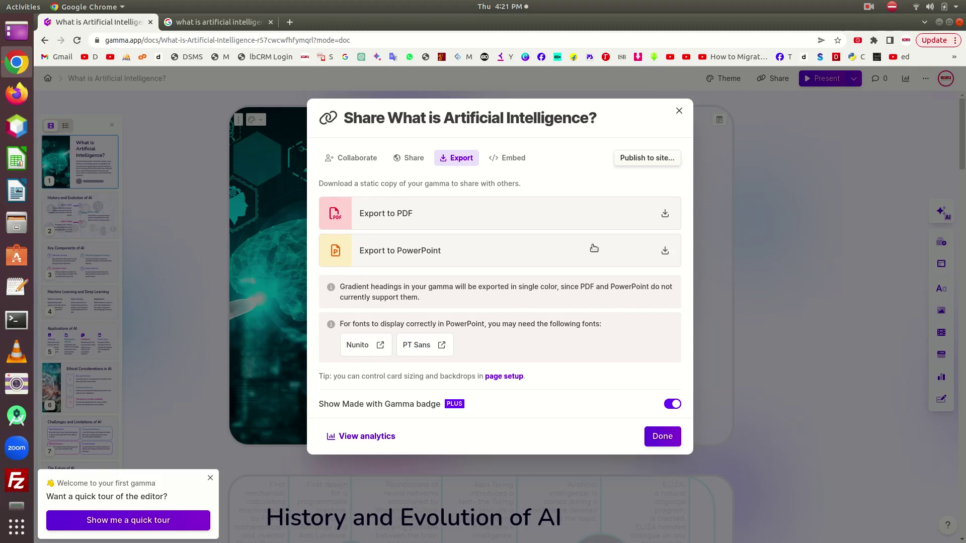
left_click(678, 111)
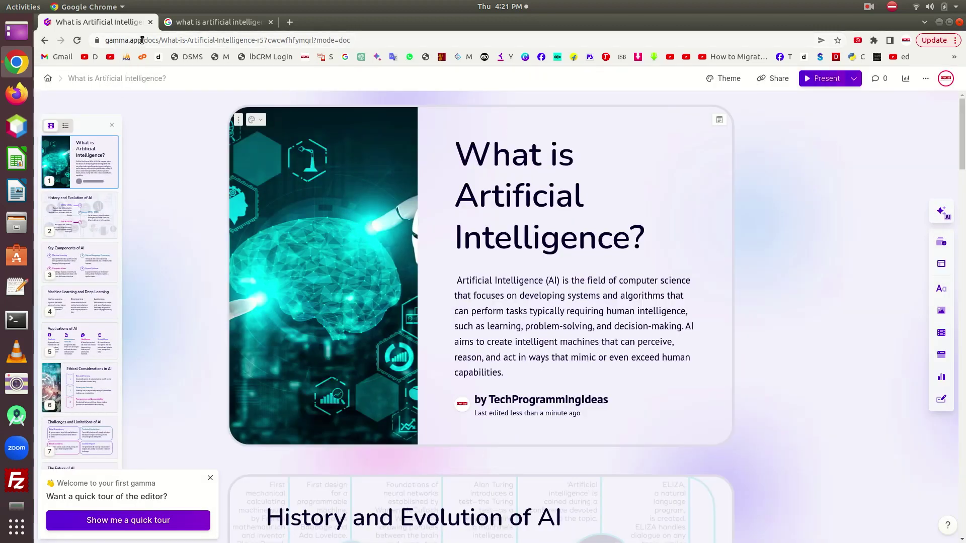
mouse_move(246, 277)
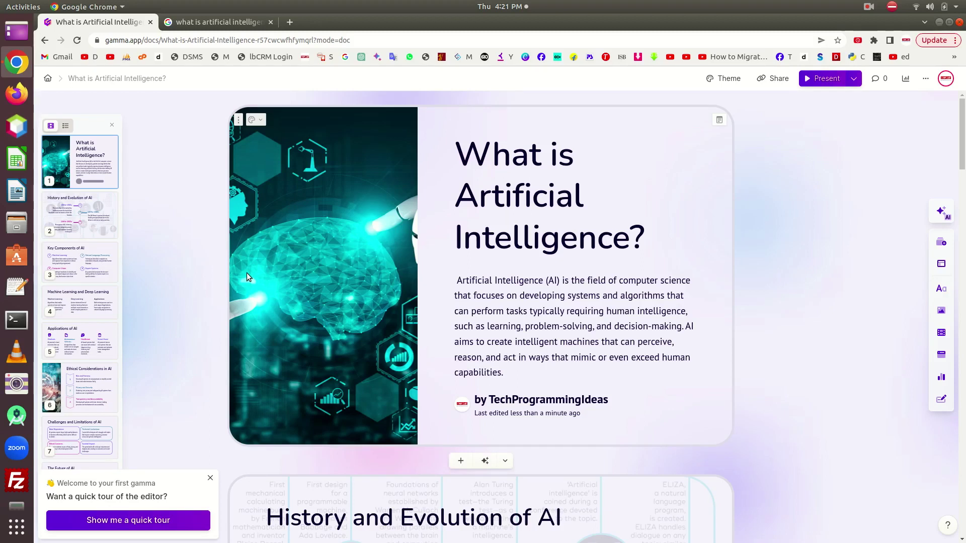
scroll(468, 321, "down", 3)
scroll(469, 320, "down", 3)
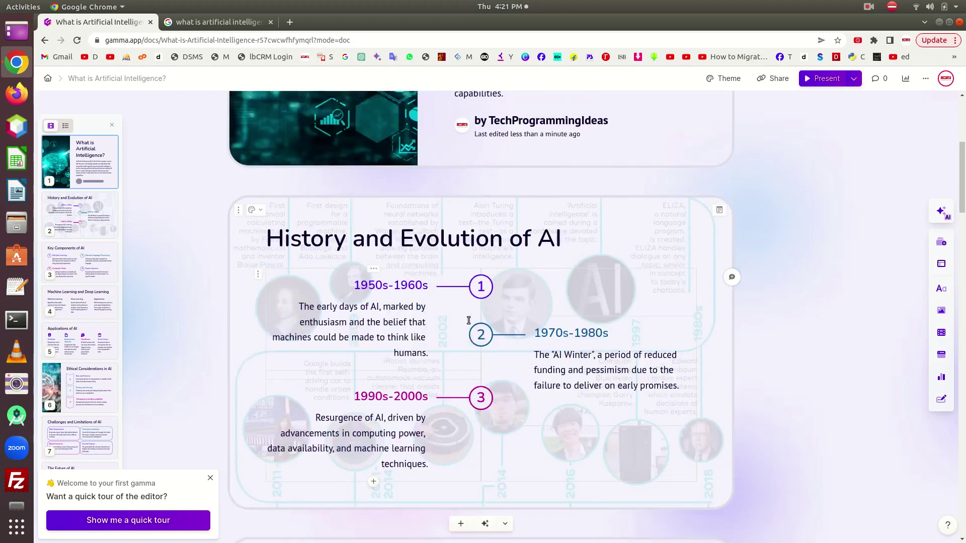
scroll(468, 321, "up", 5)
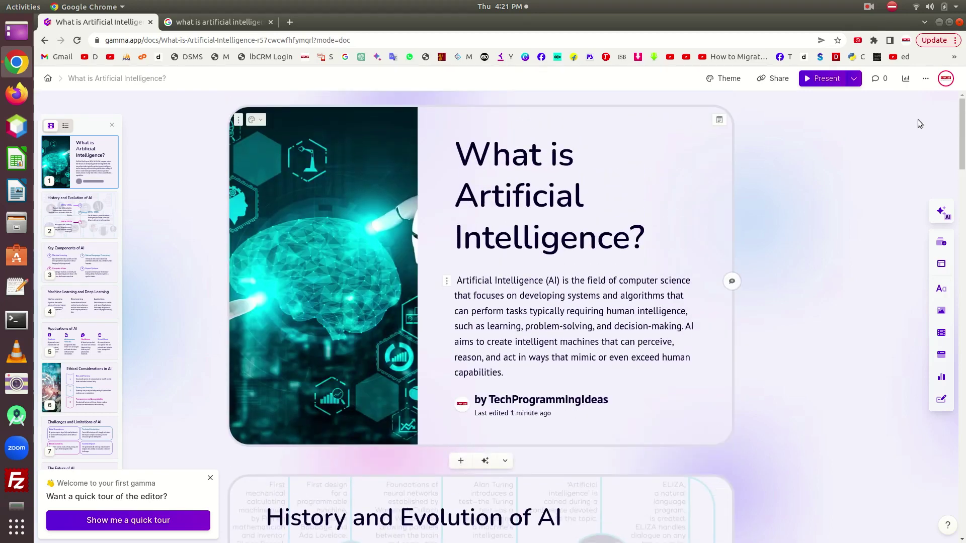